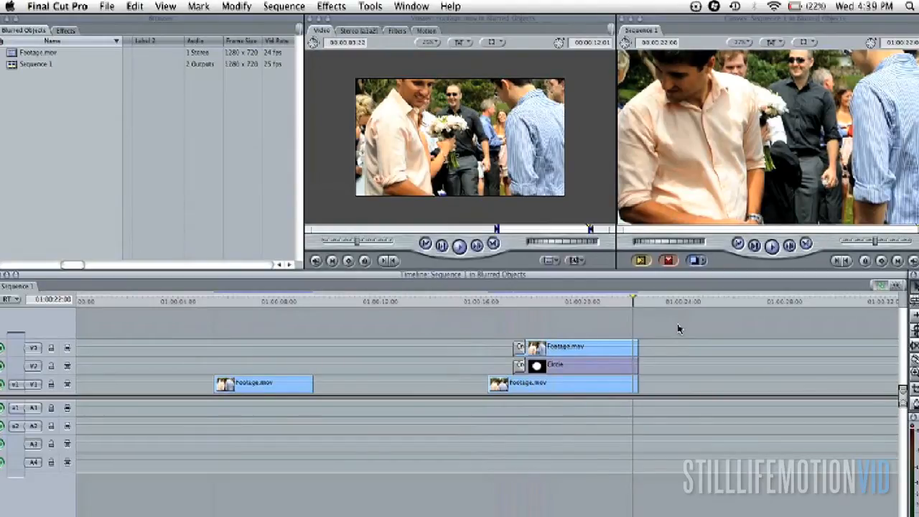
# Step: Place a Circle shape generator on track V2 above the first Footage.mov clip and trim it to that clip's length
pyautogui.click(209, 301)
pyautogui.moveTo(209, 302)
pyautogui.mouseDown()
pyautogui.moveTo(258, 300)
pyautogui.moveTo(220, 302)
pyautogui.mouseUp()
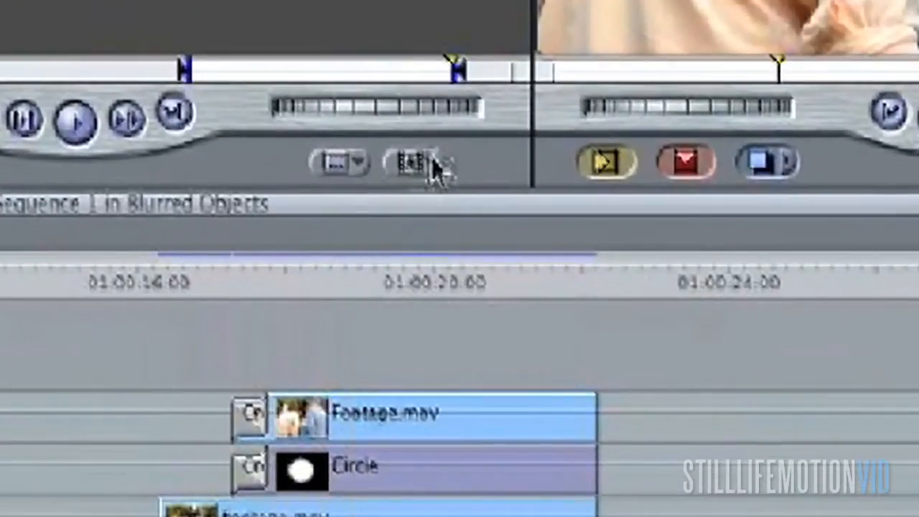
pyautogui.click(583, 261)
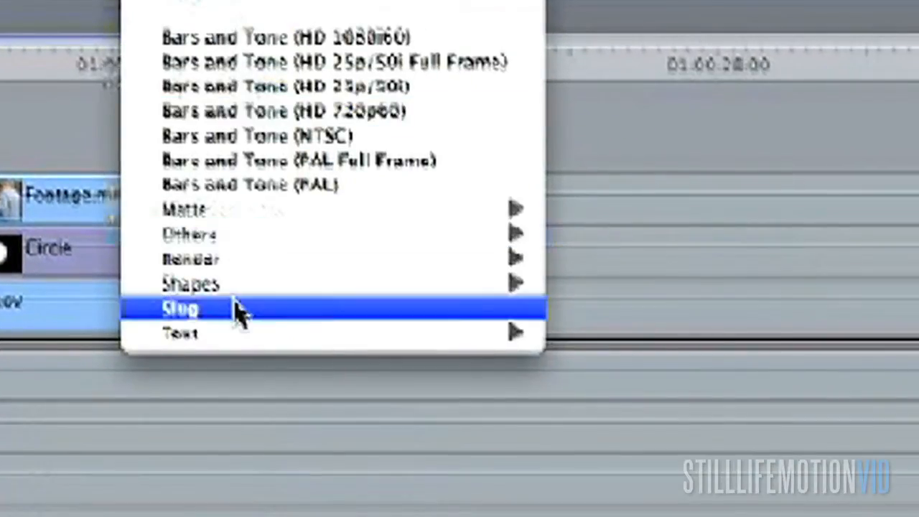
pyautogui.moveTo(237, 287)
pyautogui.click(577, 286)
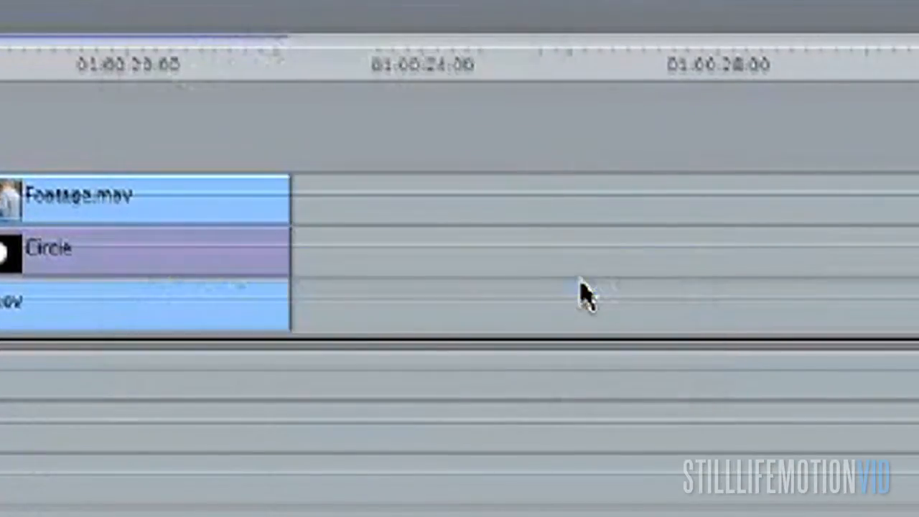
pyautogui.moveTo(529, 147); pyautogui.dragTo(242, 427)
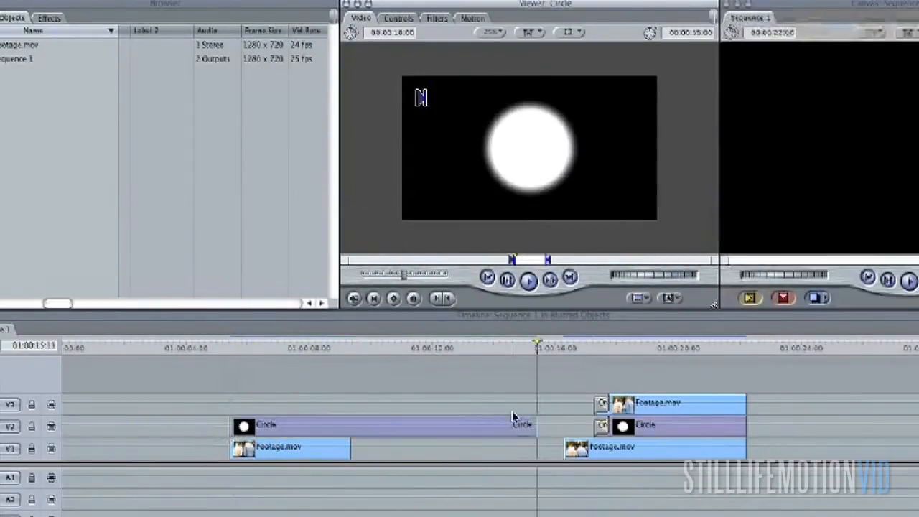
pyautogui.moveTo(512, 420); pyautogui.dragTo(352, 433)
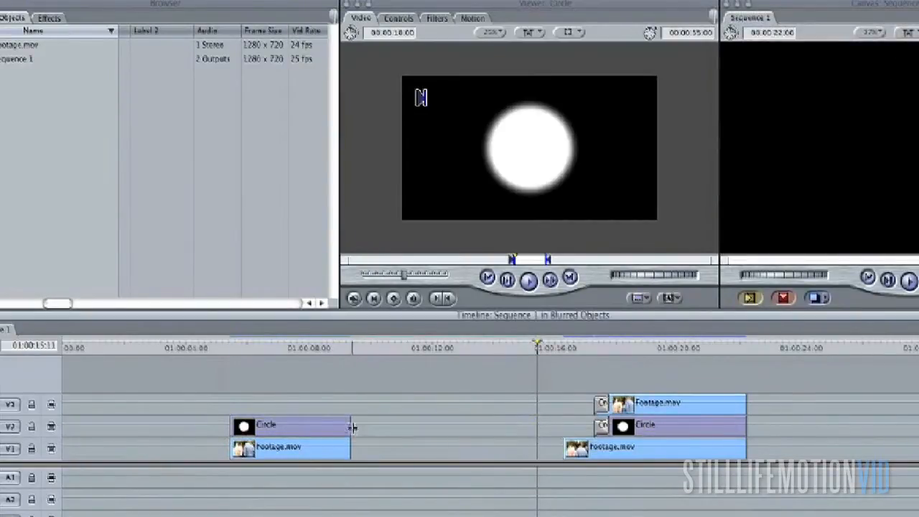
# Step: Duplicate the first Footage.mov clip from track V1 onto track V3, directly above the Circle clip
pyautogui.click(272, 454)
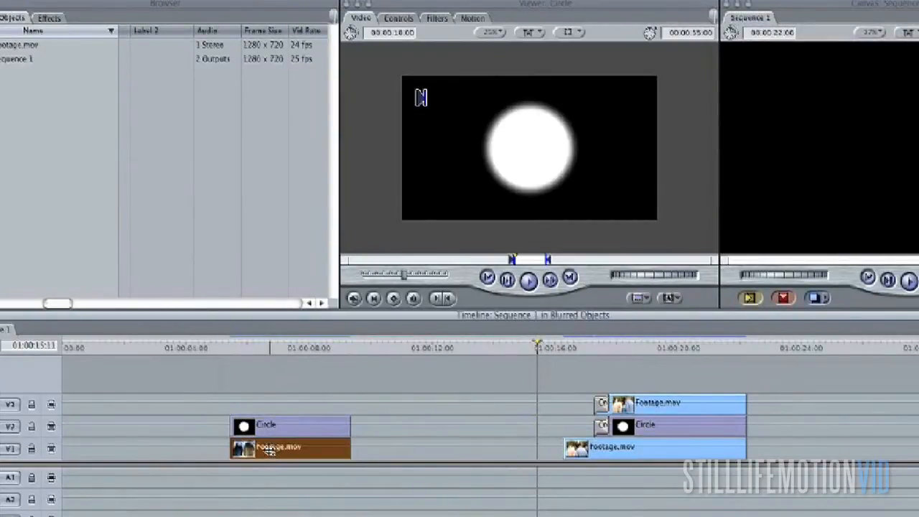
pyautogui.moveTo(269, 456); pyautogui.dragTo(271, 408)
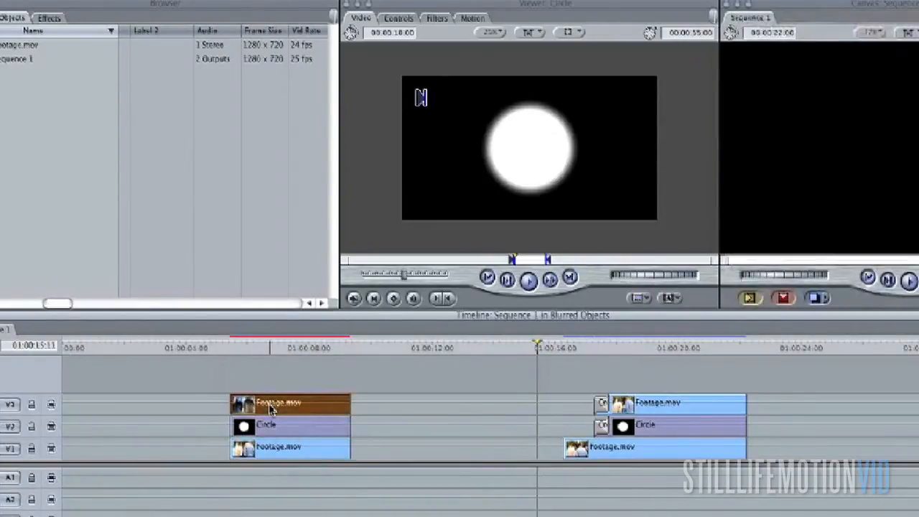
pyautogui.press('super+r')
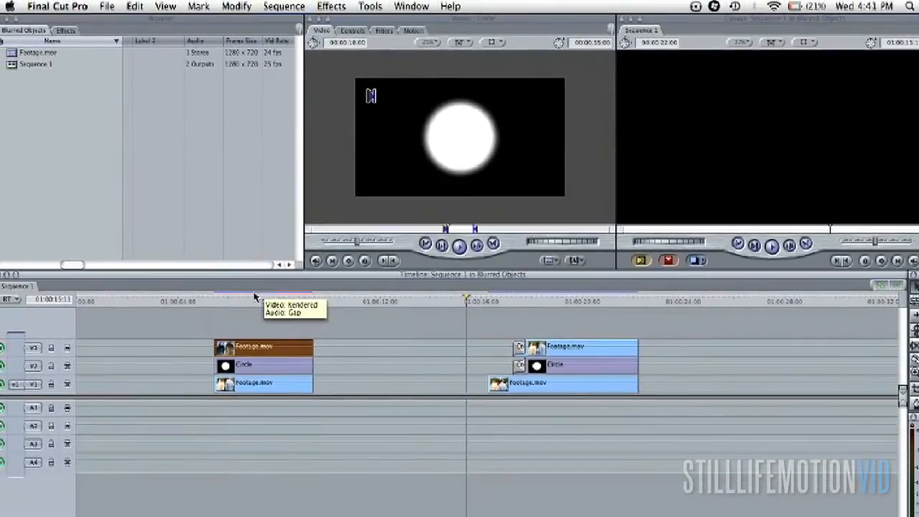
# Step: Apply the Gaussian Blur video filter to the Footage.mov copy on track V3
pyautogui.click(65, 30)
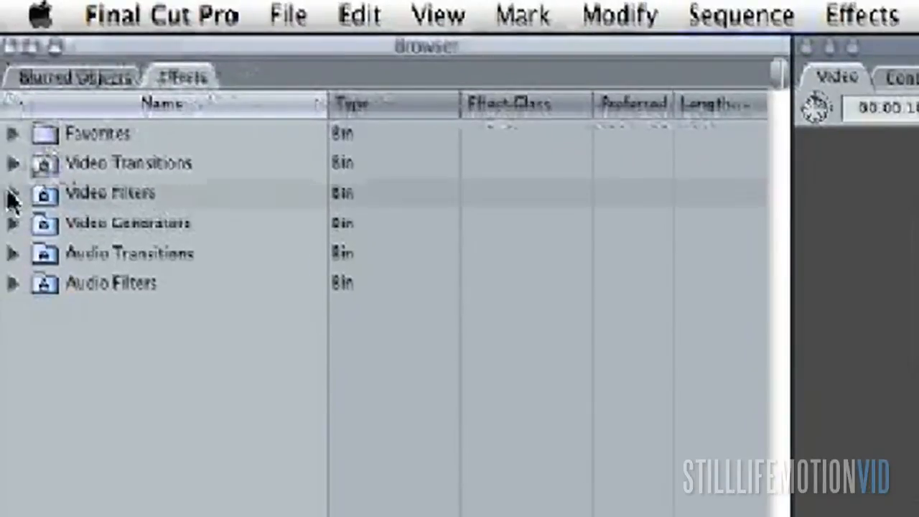
pyautogui.click(13, 194)
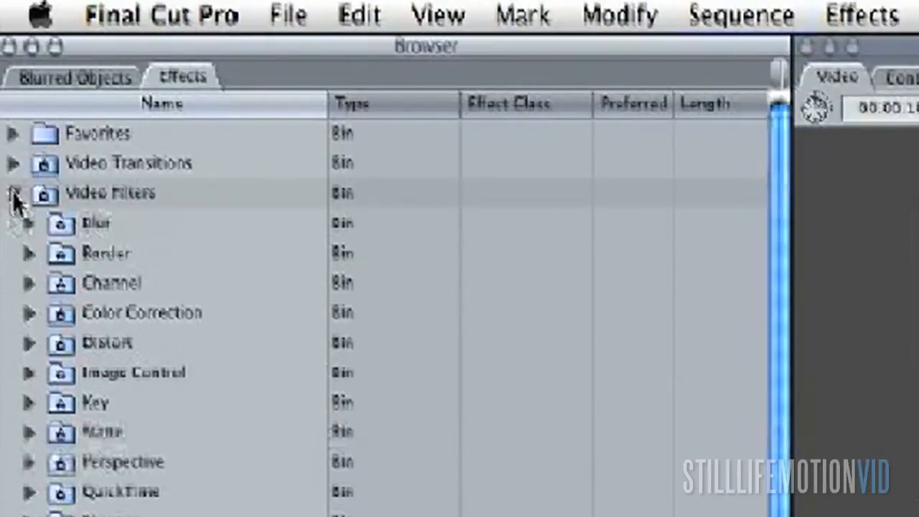
pyautogui.click(30, 223)
pyautogui.moveTo(76, 254); pyautogui.dragTo(255, 349)
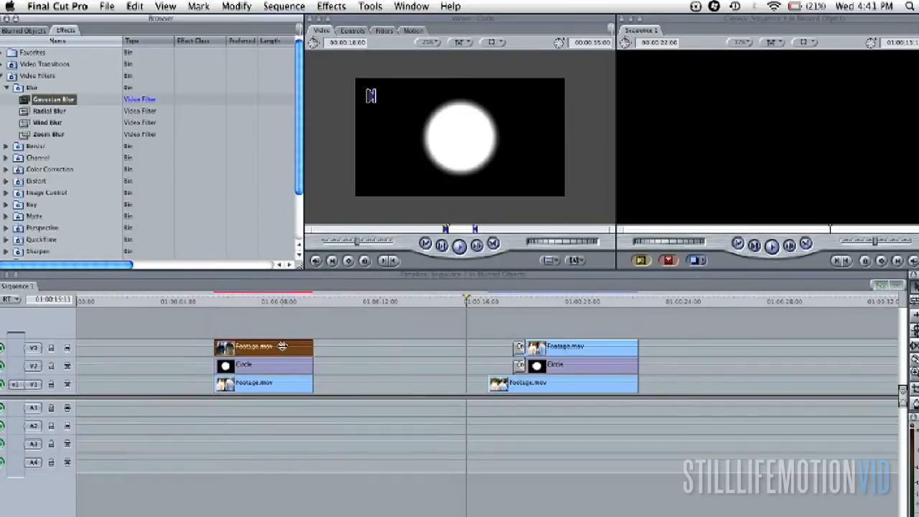
pyautogui.moveTo(283, 346); pyautogui.dragTo(282, 346)
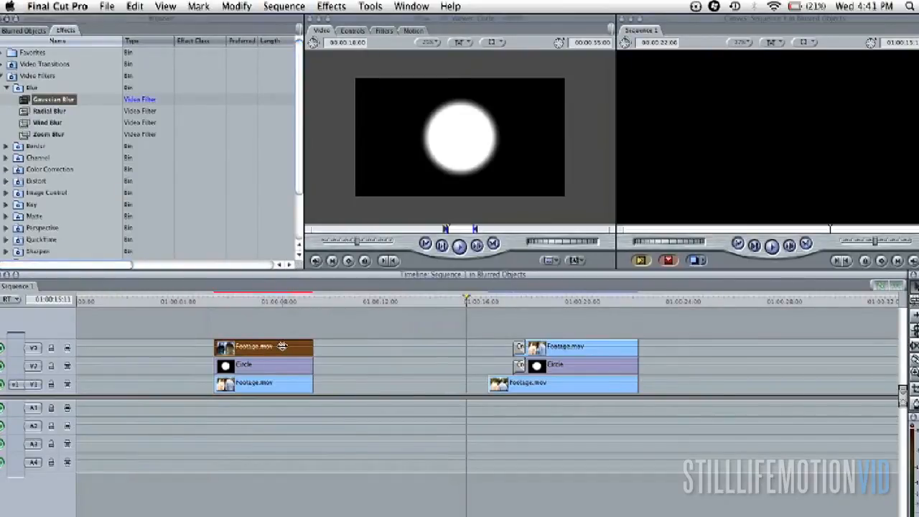
# Step: Set the Gaussian Blur radius of the V3 Footage.mov clip to 100
pyautogui.doubleClick(283, 346)
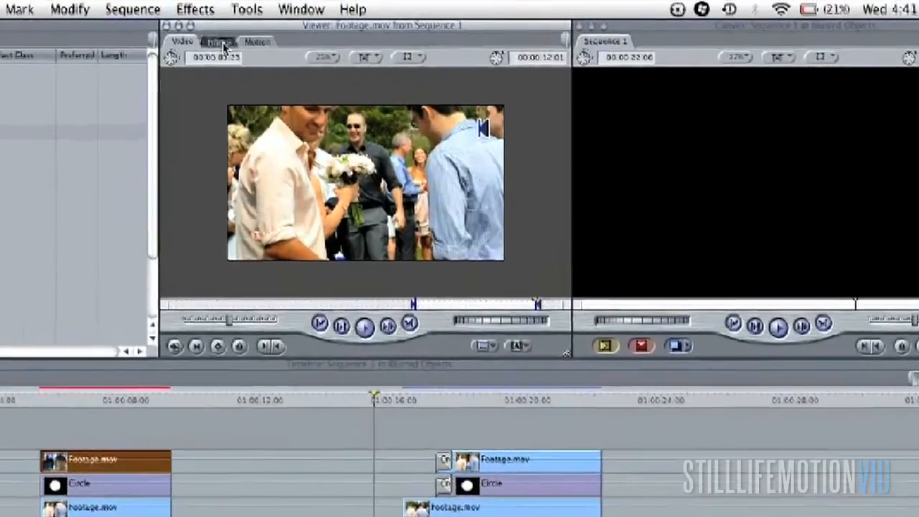
pyautogui.click(349, 32)
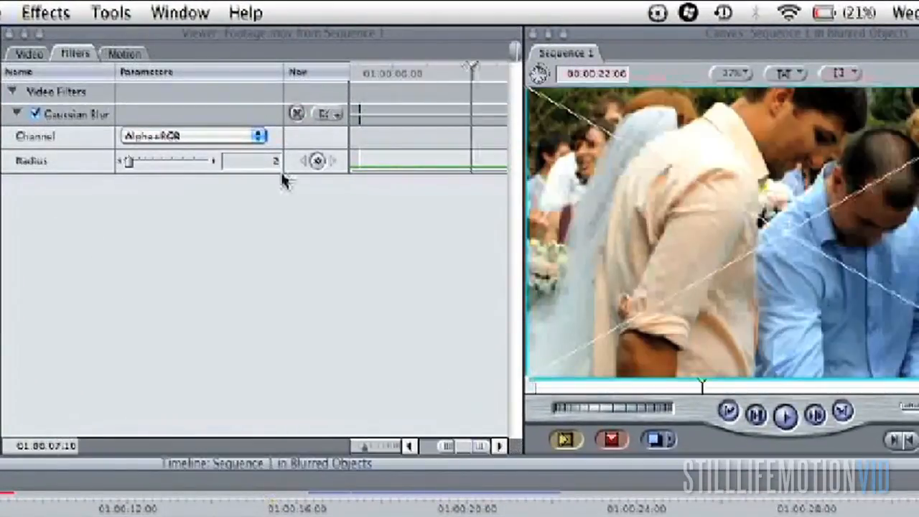
pyautogui.moveTo(189, 164); pyautogui.dragTo(219, 165)
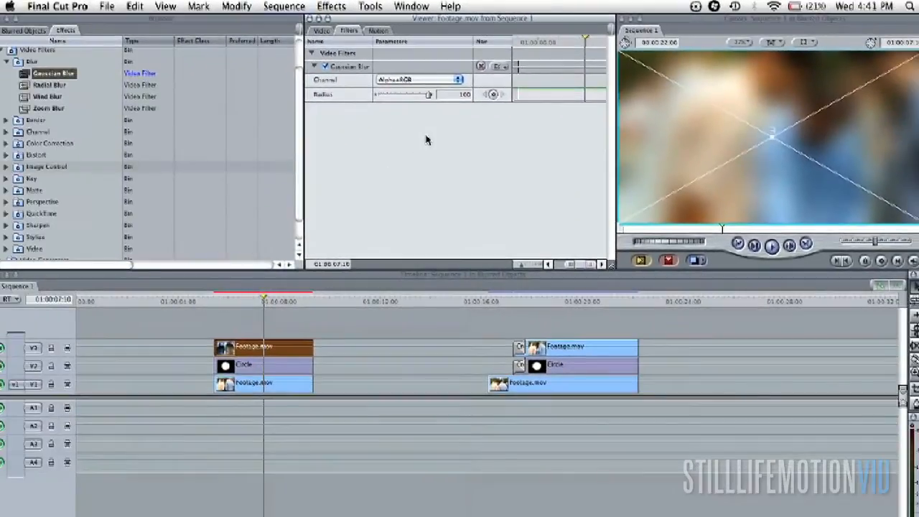
# Step: Set the composite mode of the blurred V3 Footage.mov clip to Travel Matte - Luma
pyautogui.click(251, 302)
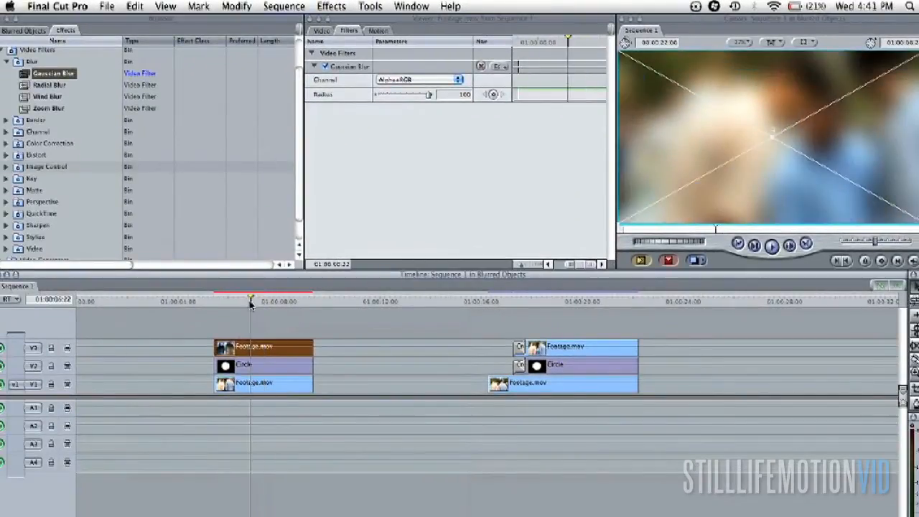
pyautogui.rightClick(277, 348)
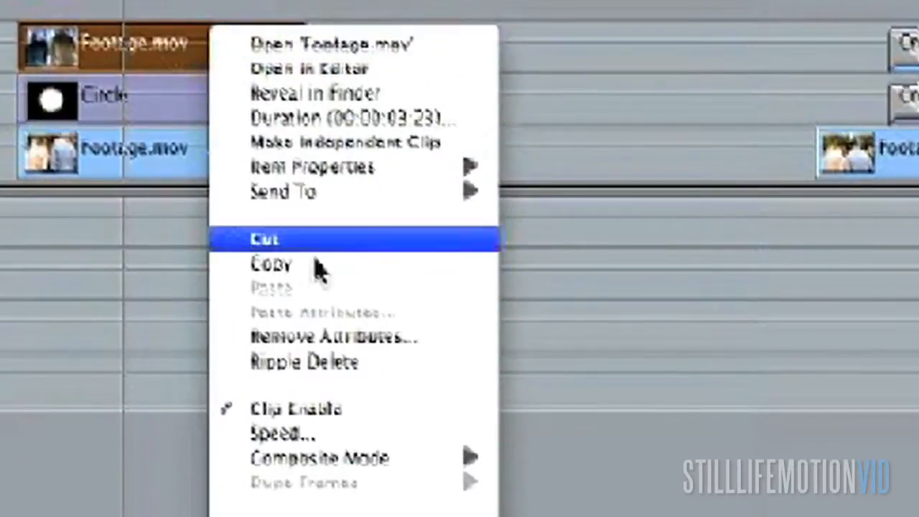
pyautogui.moveTo(327, 459)
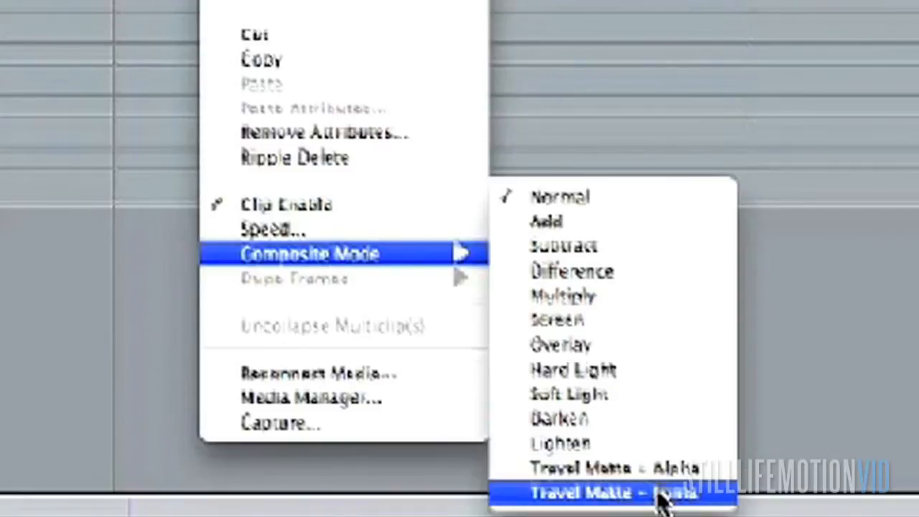
pyautogui.click(679, 493)
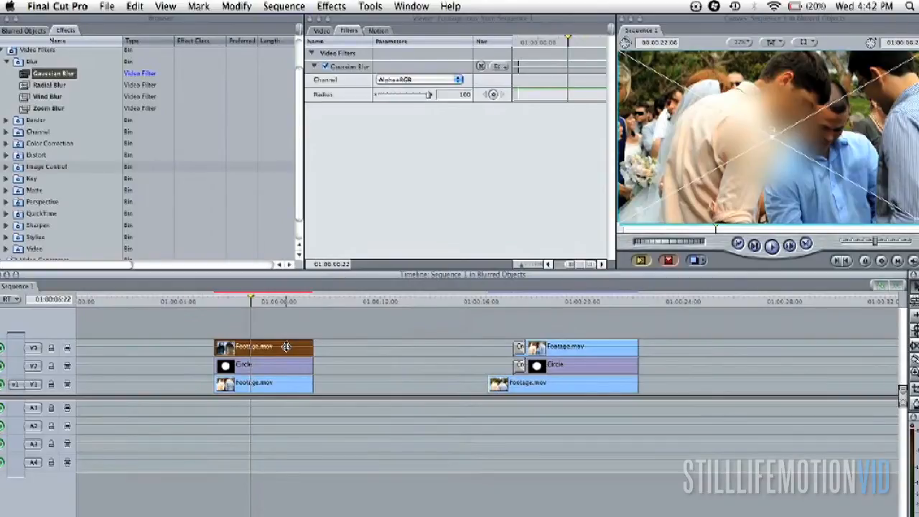
# Step: Add a motion keyframe to the Circle clip near its start and position the circle over the face of the man in the blue shirt
pyautogui.click(273, 373)
pyautogui.moveTo(251, 301); pyautogui.dragTo(230, 306)
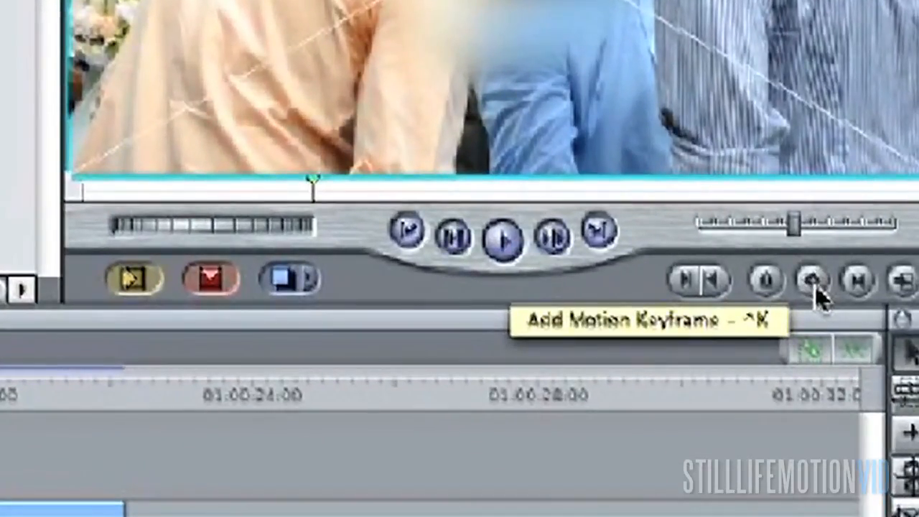
pyautogui.click(819, 298)
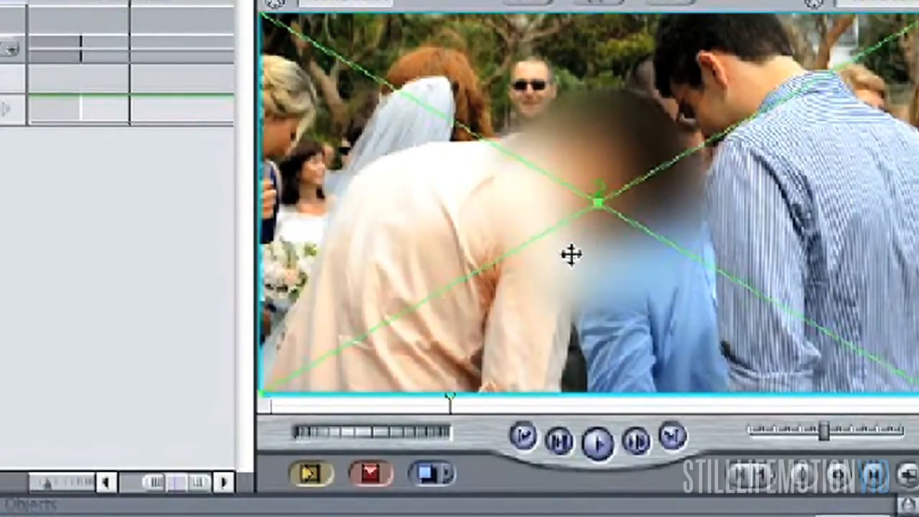
pyautogui.moveTo(584, 271); pyautogui.dragTo(631, 218)
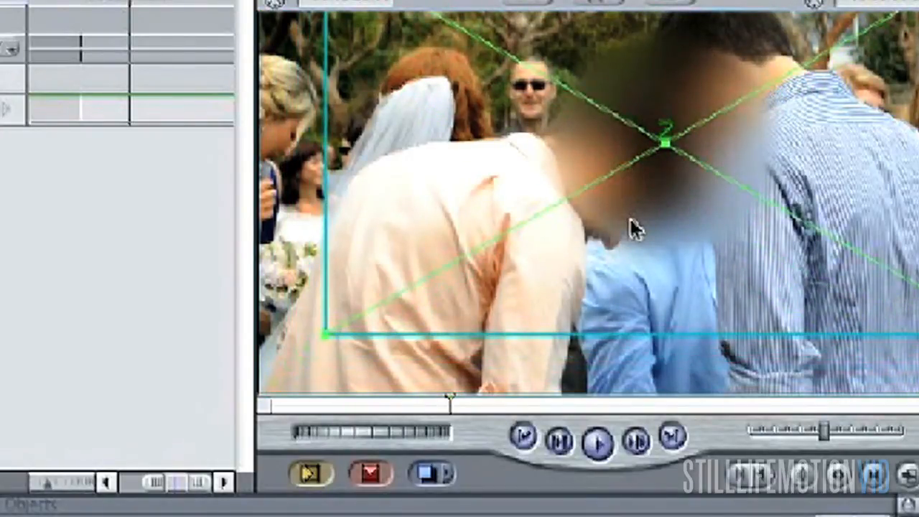
# Step: Advance to where the blue-shirted man's head leaves the blur, add a motion keyframe and move the circle back over his face
pyautogui.press('Right')
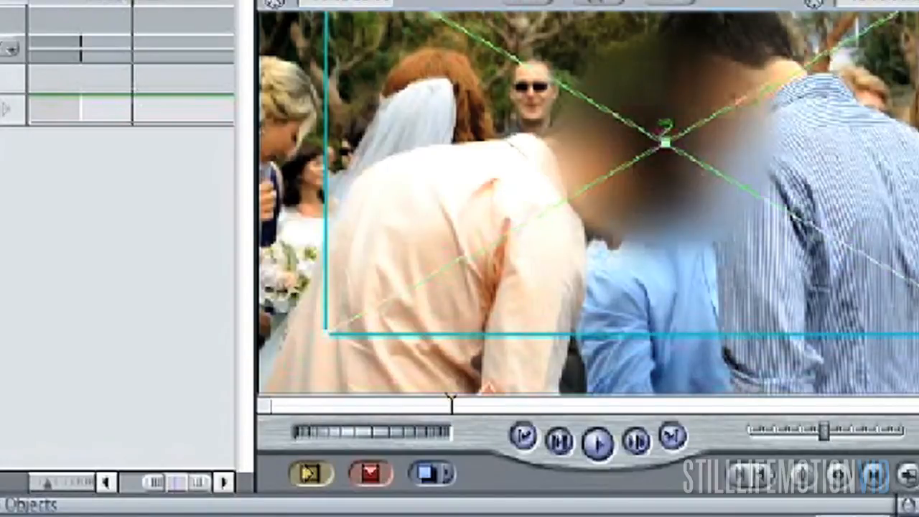
pyautogui.press('Right')
pyautogui.press('Right')
pyautogui.press('Right')
pyautogui.press('Right')
pyautogui.press('Right')
pyautogui.press('Right')
pyautogui.press('Right')
pyautogui.press('Right')
pyautogui.press('Right')
pyautogui.press('Right')
pyautogui.press('Right')
pyautogui.press('Right')
pyautogui.press('Right')
pyautogui.press('Right')
pyautogui.press('Right')
pyautogui.press('Right')
pyautogui.press('Right')
pyautogui.press('Right')
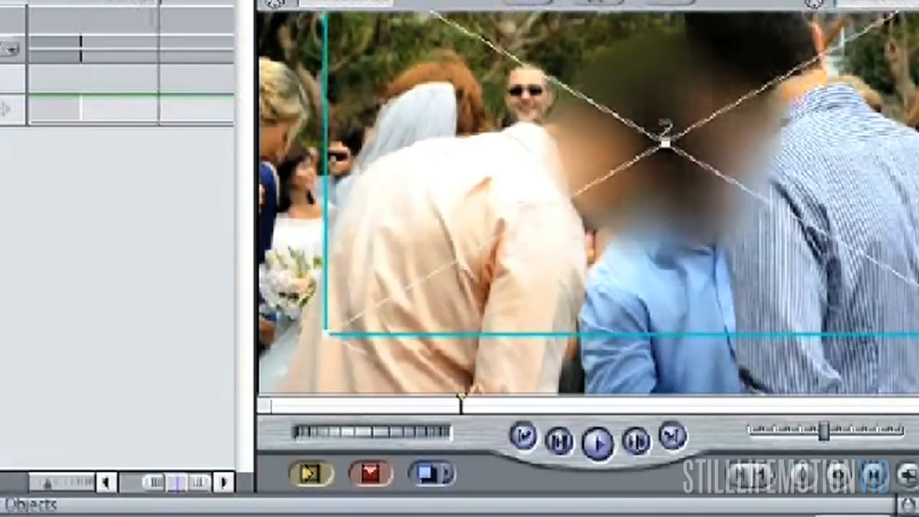
pyautogui.press('Right')
pyautogui.press('Right')
pyautogui.press('Right')
pyautogui.press('Right')
pyautogui.press('Right')
pyautogui.press('Right')
pyautogui.press('Right')
pyautogui.press('Right')
pyautogui.press('Right')
pyautogui.press('Right')
pyautogui.press('Right')
pyautogui.press('Right')
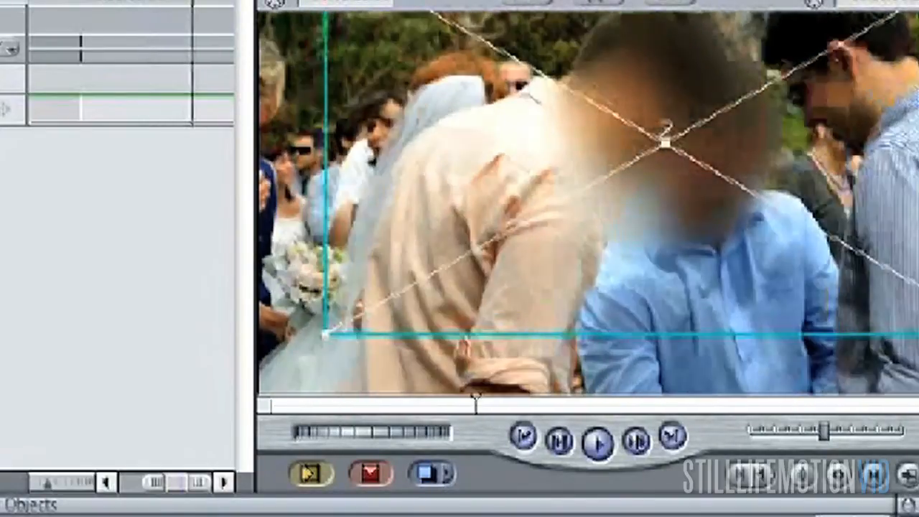
pyautogui.press('Right')
pyautogui.press('Right')
pyautogui.press('Right')
pyautogui.press('Right')
pyautogui.press('Right')
pyautogui.press('Right')
pyautogui.press('Right')
pyautogui.press('Right')
pyautogui.press('Right')
pyautogui.press('Right')
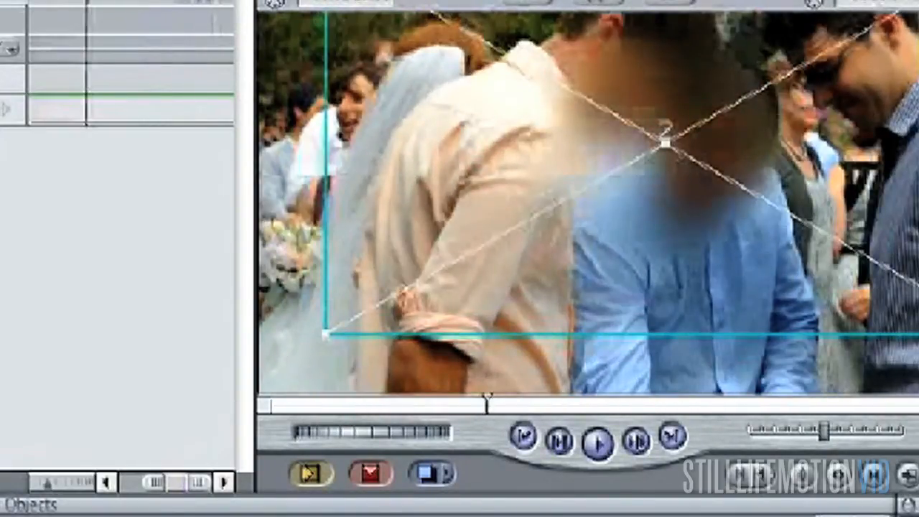
pyautogui.press('Right')
pyautogui.press('Right')
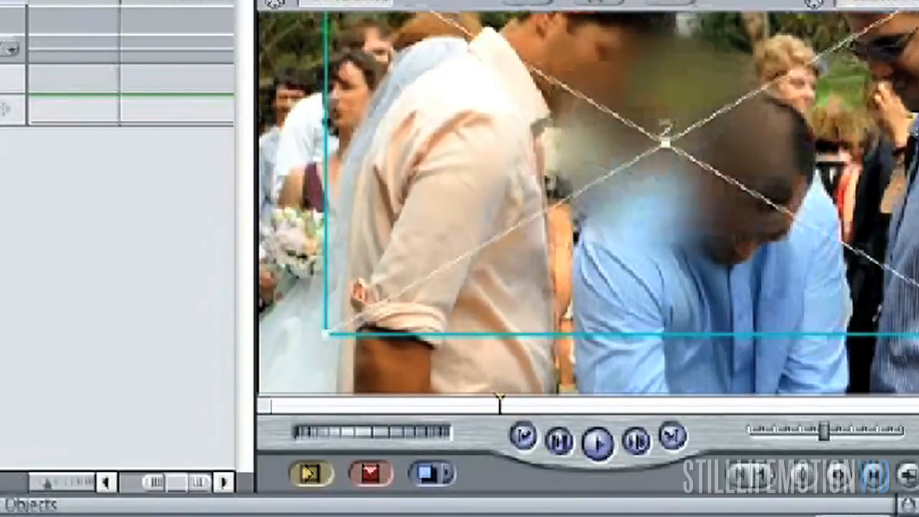
pyautogui.click(838, 476)
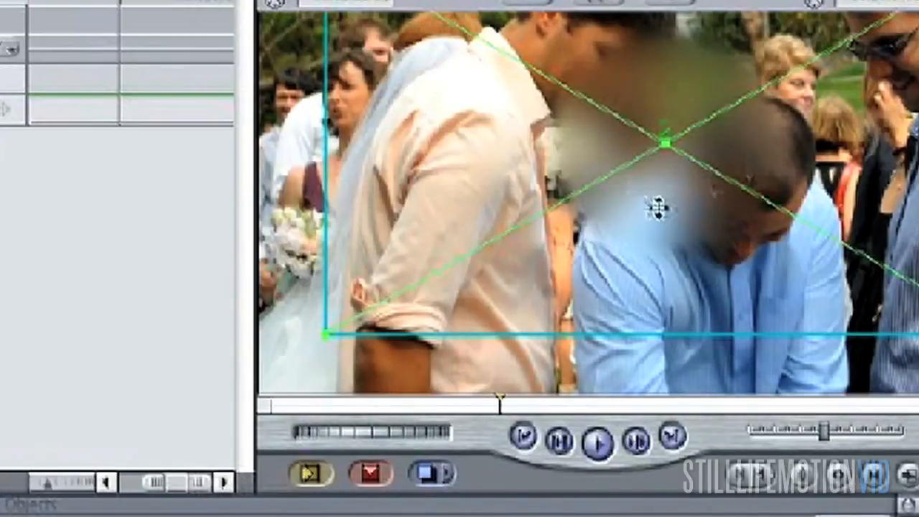
pyautogui.moveTo(657, 208); pyautogui.dragTo(736, 240)
# Step: Advance until the blue-shirted man has turned sideways and reposition the circle over his face at that frame
pyautogui.scroll(-4, 737, 240)
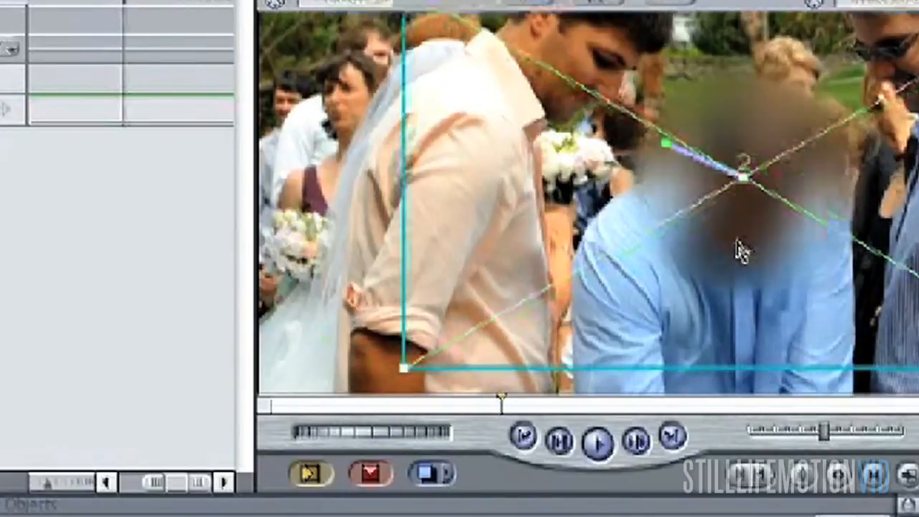
pyautogui.press('Right')
pyautogui.press('Right')
pyautogui.press('Right')
pyautogui.press('Right')
pyautogui.press('Right')
pyautogui.press('Right')
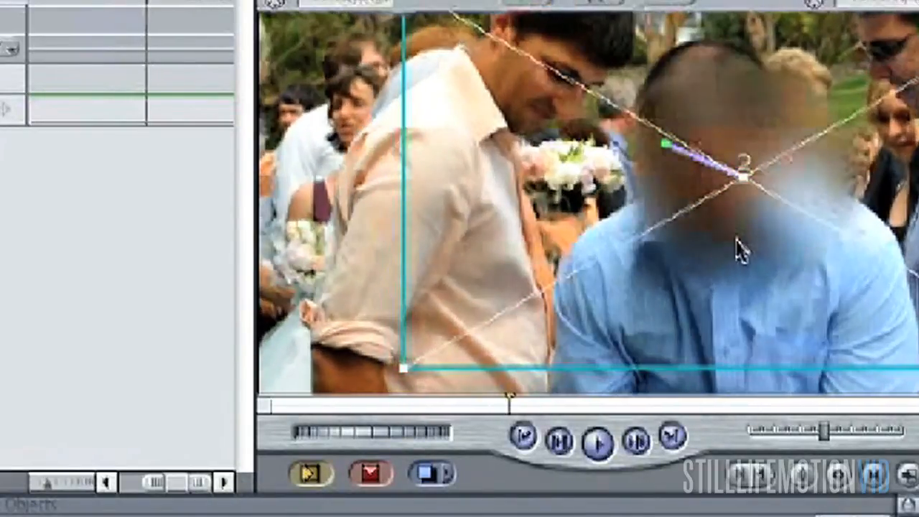
pyautogui.press('Right')
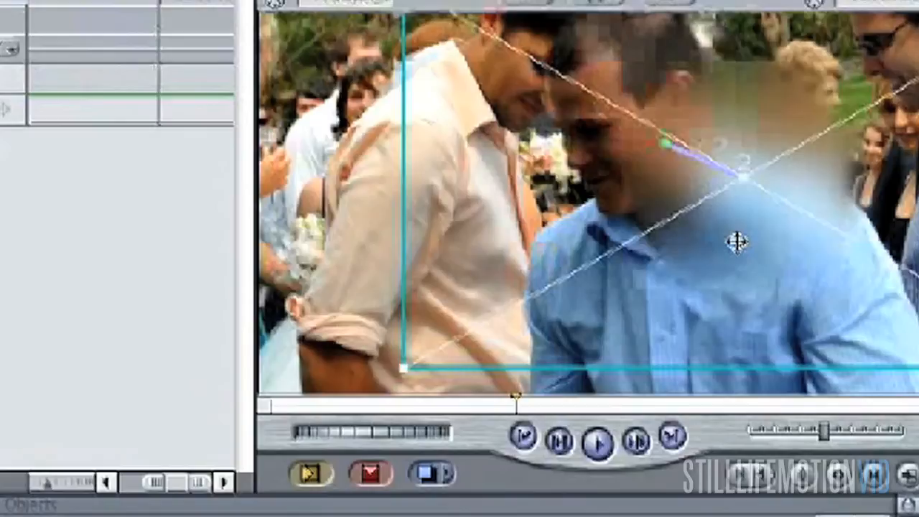
pyautogui.press('Right')
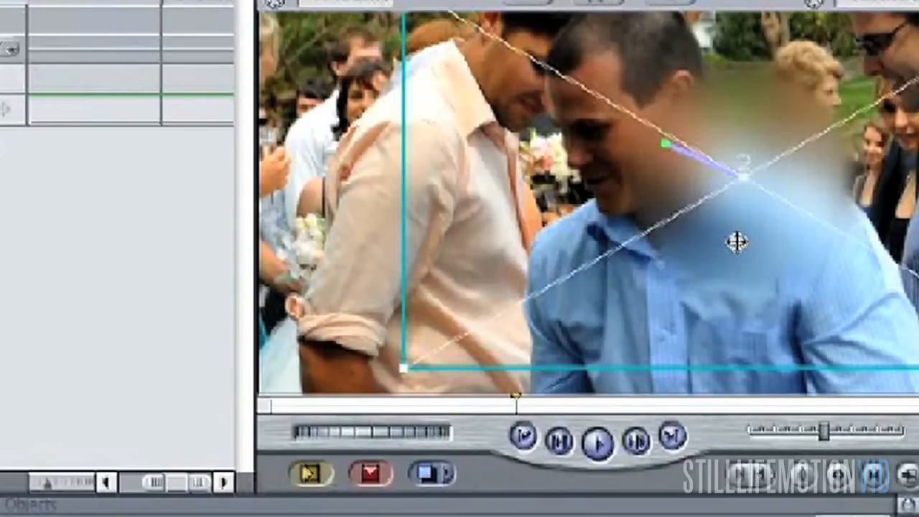
pyautogui.press('Right')
pyautogui.press('Right')
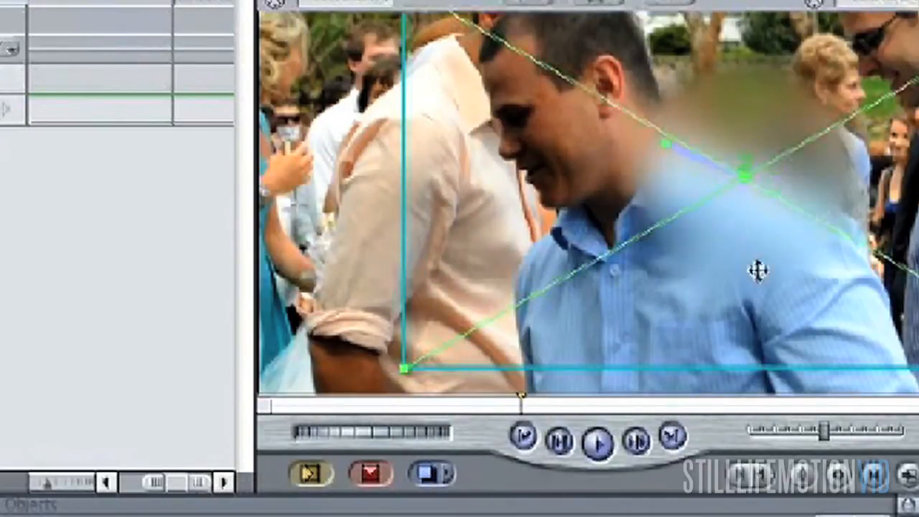
pyautogui.press('Right')
pyautogui.press('Right')
pyautogui.press('Right')
pyautogui.press('Right')
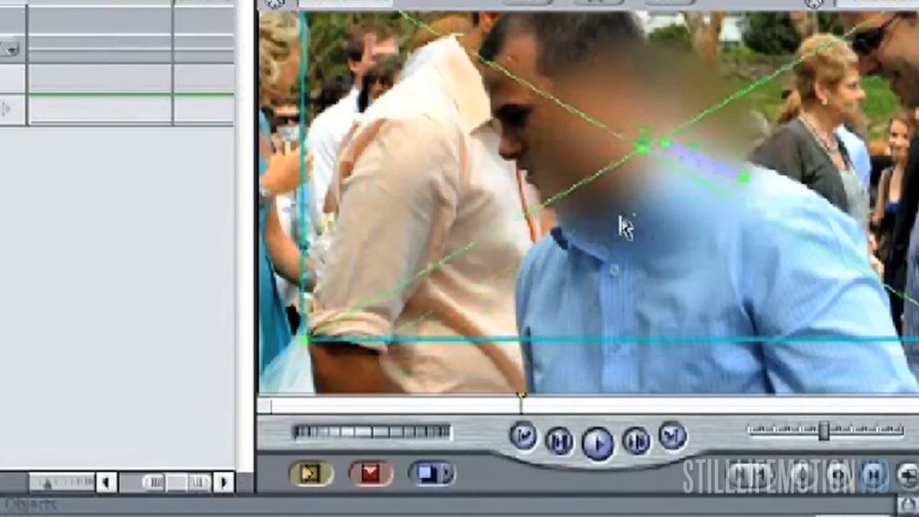
pyautogui.press('Right')
pyautogui.press('Right')
pyautogui.press('Right')
pyautogui.press('Right')
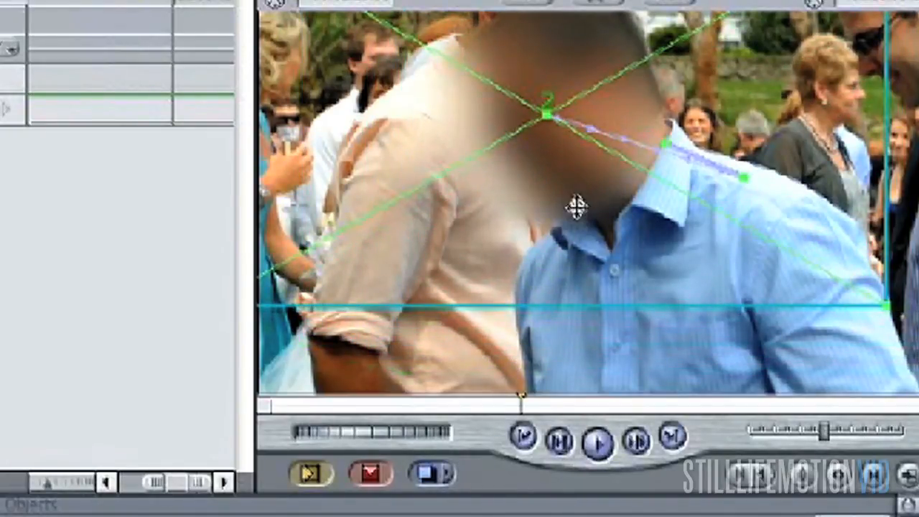
# Step: Advance until the blue-shirted man has walked out of frame, add a motion keyframe and move the circle out of the picture
pyautogui.press('Right')
pyautogui.press('Right')
pyautogui.press('Right')
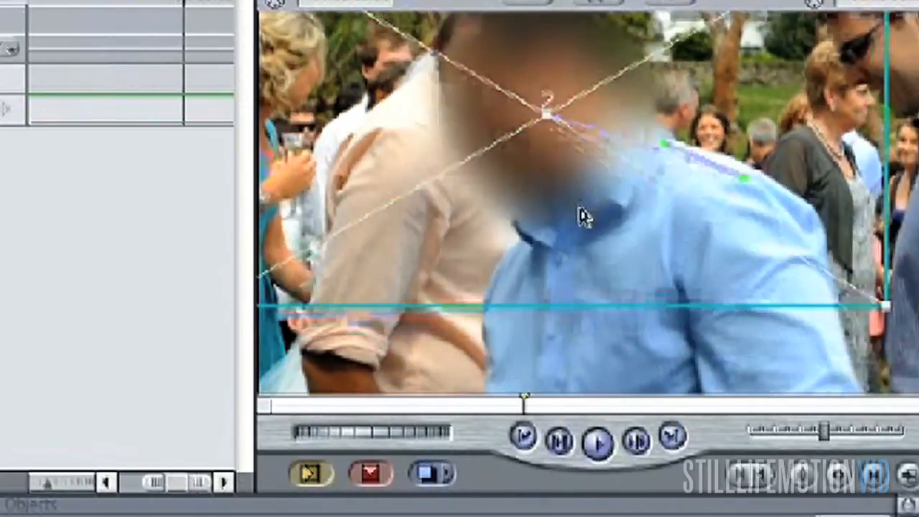
pyautogui.press('Right')
pyautogui.press('Right')
pyautogui.press('Right')
pyautogui.press('Right')
pyautogui.press('Right')
pyautogui.press('Right')
pyautogui.press('Right')
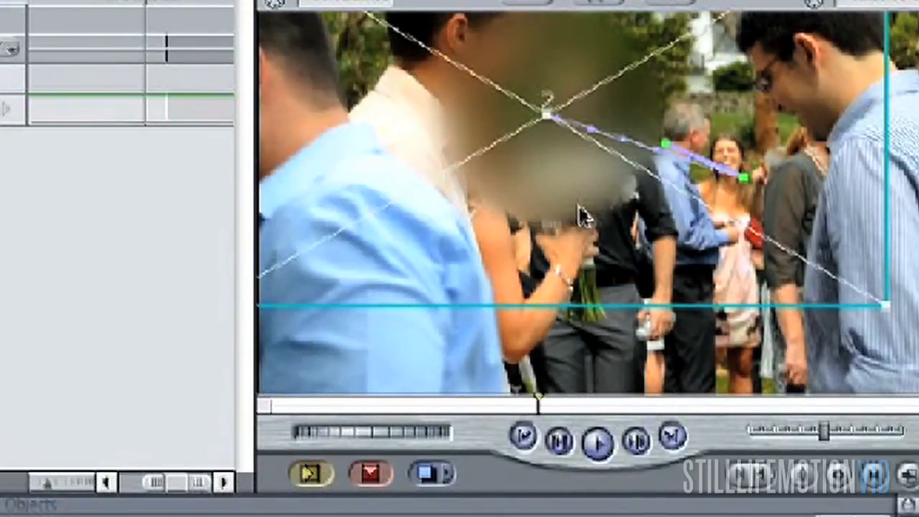
pyautogui.press('Right')
pyautogui.press('Right')
pyautogui.press('Right')
pyautogui.press('Right')
pyautogui.press('Right')
pyautogui.press('Right')
pyautogui.press('Right')
pyautogui.press('Right')
pyautogui.press('Right')
pyautogui.press('Right')
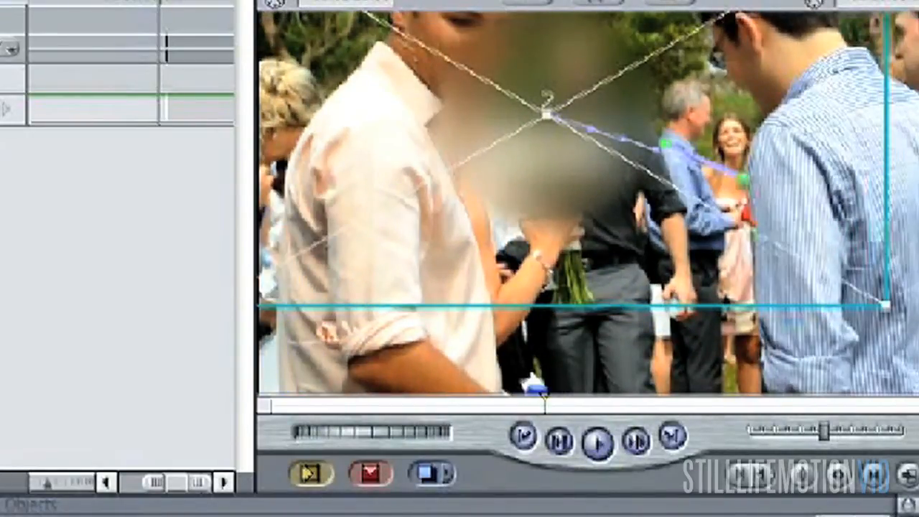
pyautogui.hotkey('ctrl', 'k')
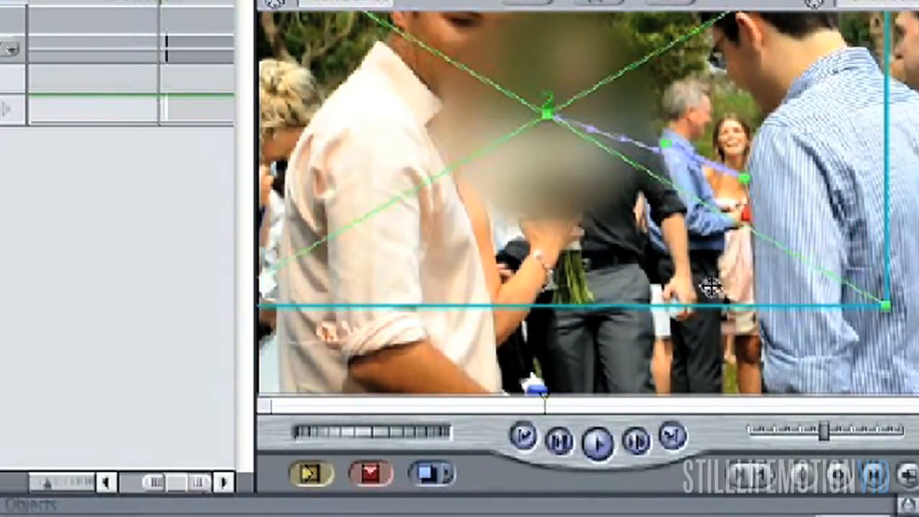
pyautogui.moveTo(712, 286); pyautogui.dragTo(622, 286)
pyautogui.moveTo(516, 294); pyautogui.dragTo(277, 288)
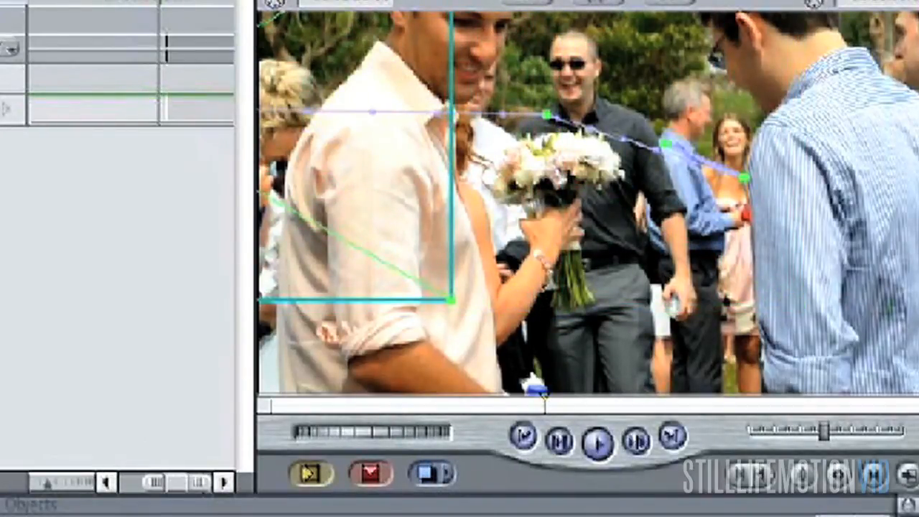
# Step: Render the sequence and play it back to review the animated blur
pyautogui.press('super+r')
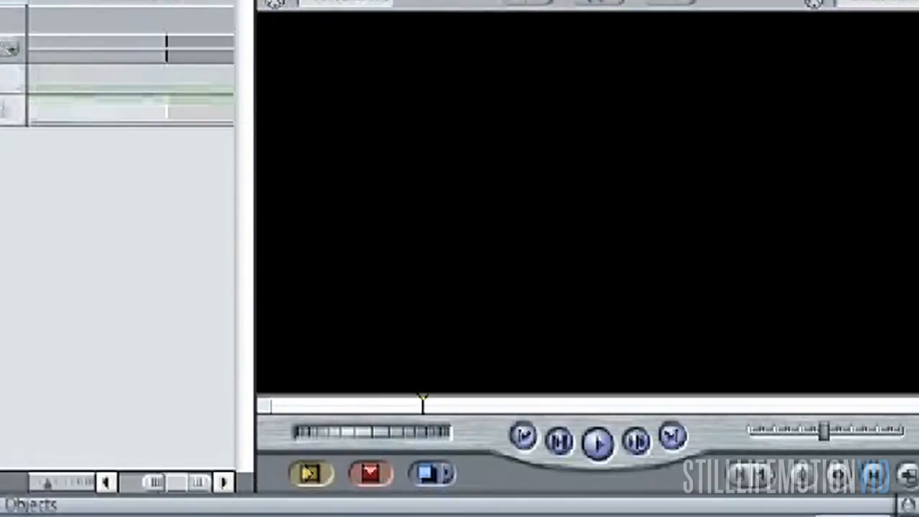
pyautogui.press('space')
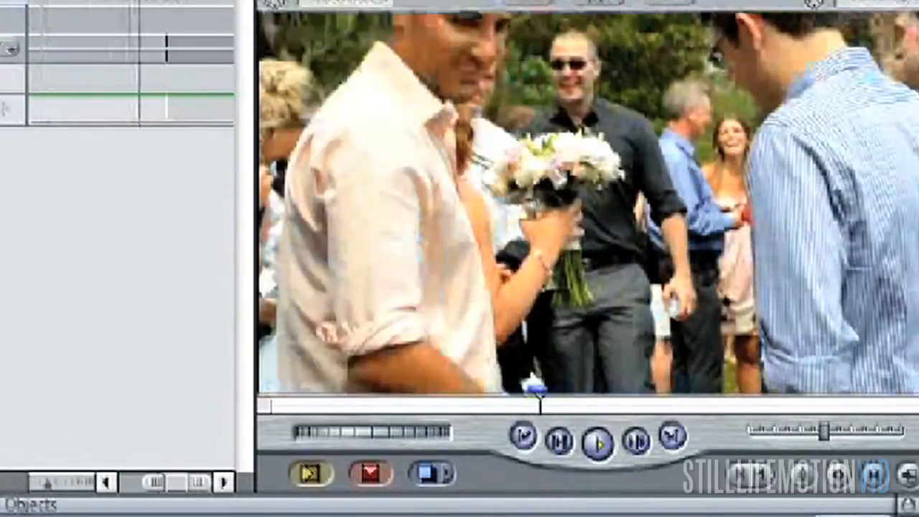
# Step: Go to the frame where the blur trails behind the bending blue-shirted man's face, add a motion keyframe and center the circle over it
pyautogui.hotkey('alt', 'k')
pyautogui.press('Right')
pyautogui.press('Right')
pyautogui.press('Right')
pyautogui.press('Right')
pyautogui.press('Right')
pyautogui.press('Right')
pyautogui.press('Right')
pyautogui.press('Right')
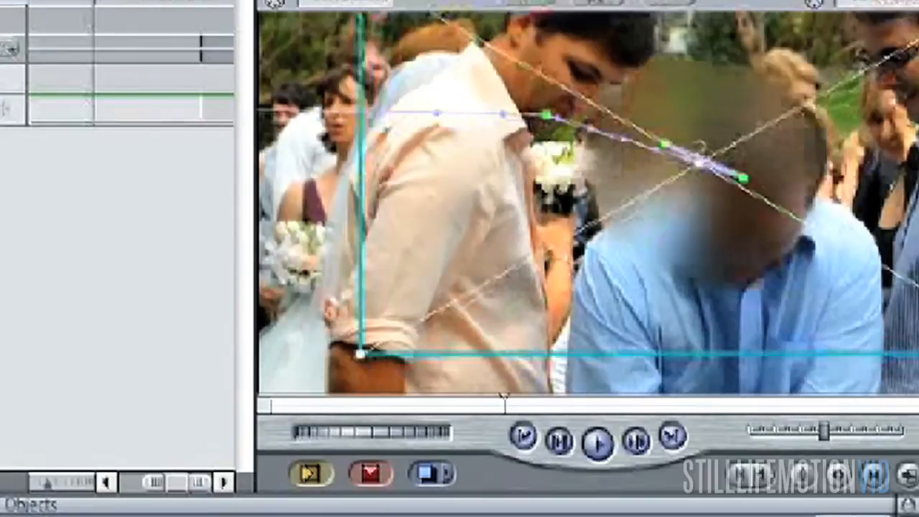
pyautogui.press('Left')
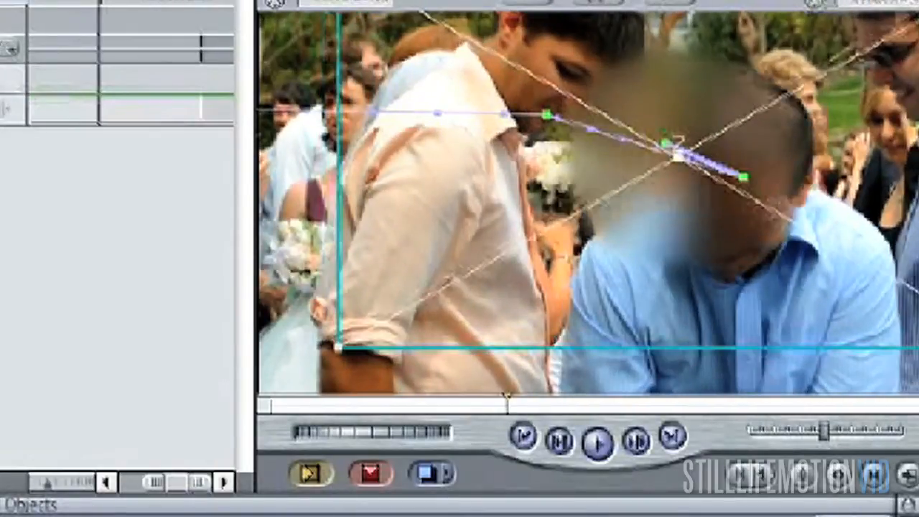
pyautogui.click(837, 476)
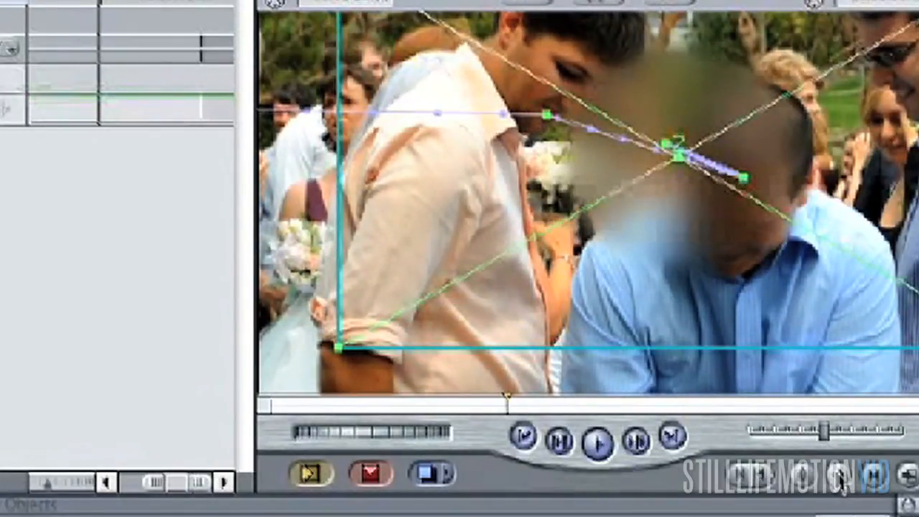
pyautogui.moveTo(700, 296); pyautogui.dragTo(756, 315)
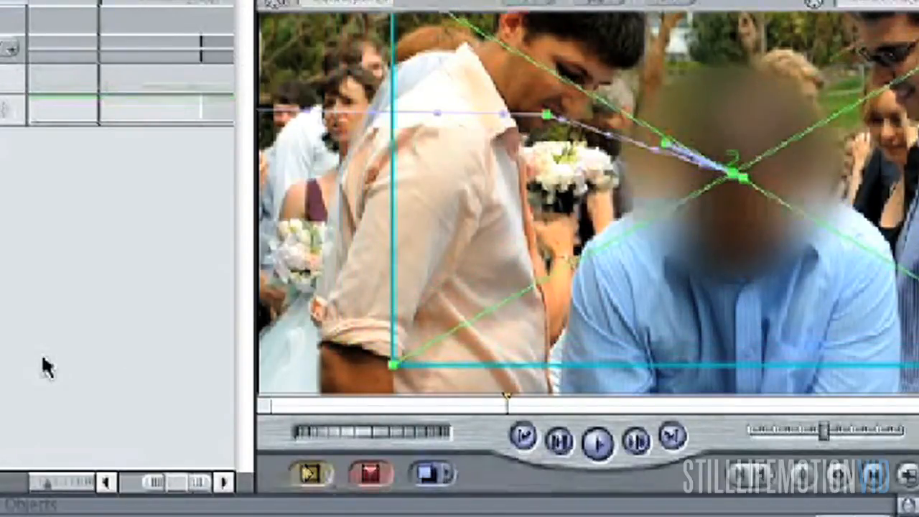
# Step: Render the corrected motion path and play back the clip to check that the blur follows the man's head
pyautogui.press('super+r')
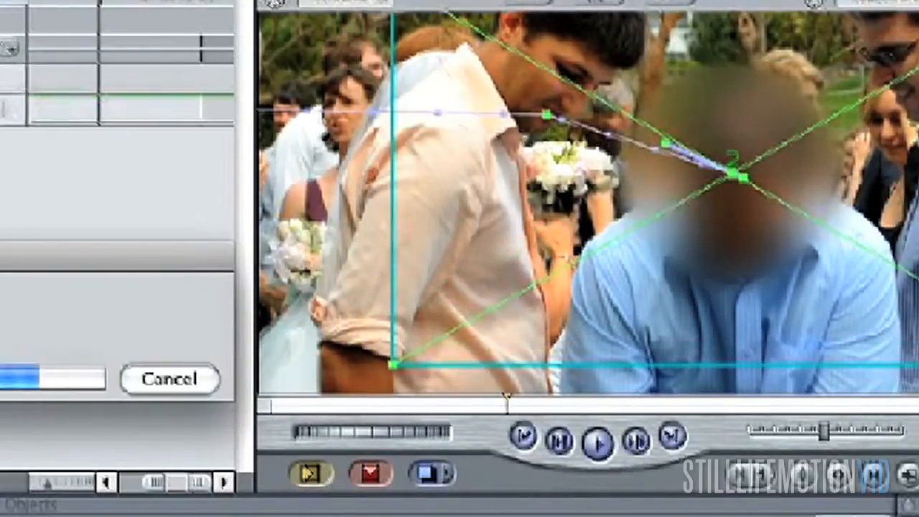
pyautogui.press('space')
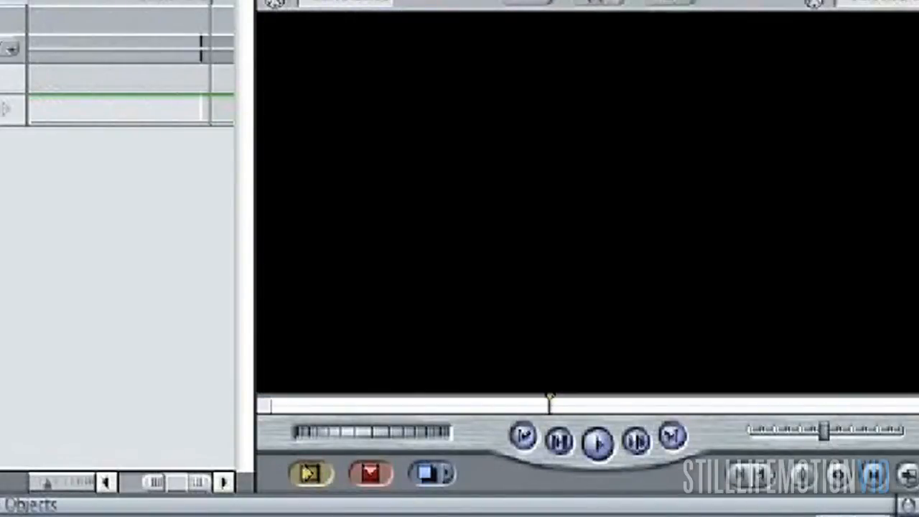
pyautogui.hotkey('shift', 'Left')
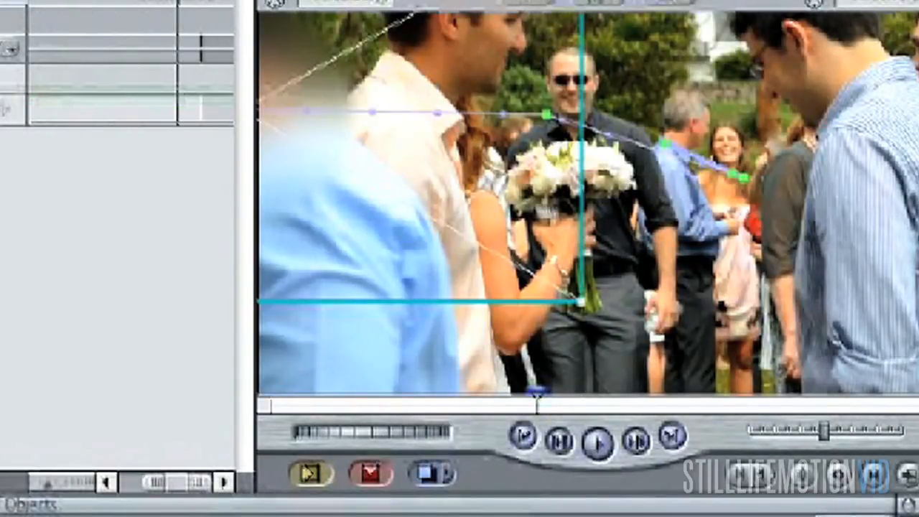
pyautogui.hotkey('shift', 'Left')
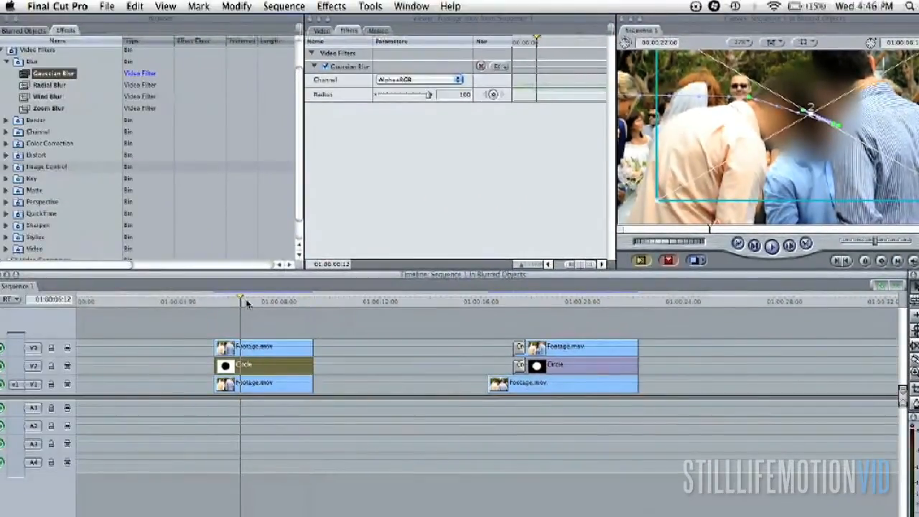
# Step: Cut the V3 Footage.mov and V2 Circle clips at 01:00:05:21 and delete their short pieces before the cut
pyautogui.press('Left')
pyautogui.press('Left')
pyautogui.press('Left')
pyautogui.press('Left')
pyautogui.press('Left')
pyautogui.press('Left')
pyautogui.press('Left')
pyautogui.press('Left')
pyautogui.press('Left')
pyautogui.press('Left')
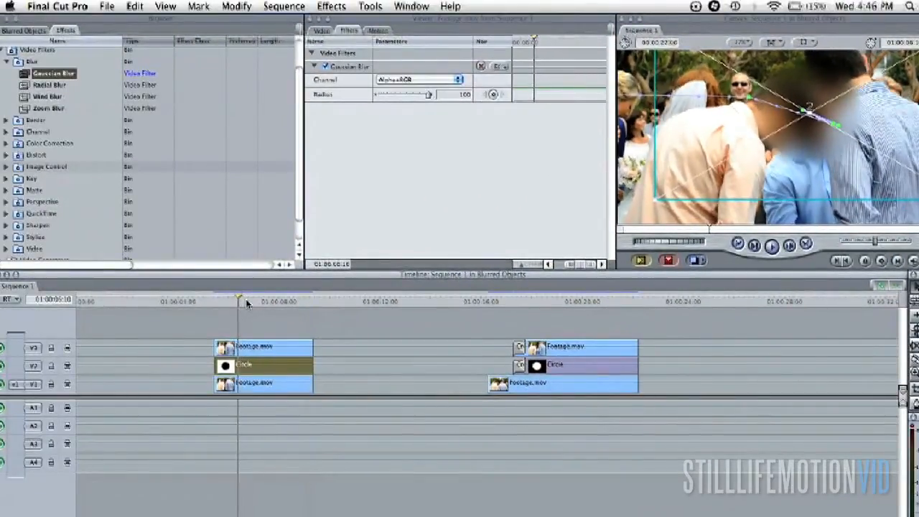
pyautogui.press('Left')
pyautogui.press('Left')
pyautogui.press('Left')
pyautogui.press('Left')
pyautogui.press('Left')
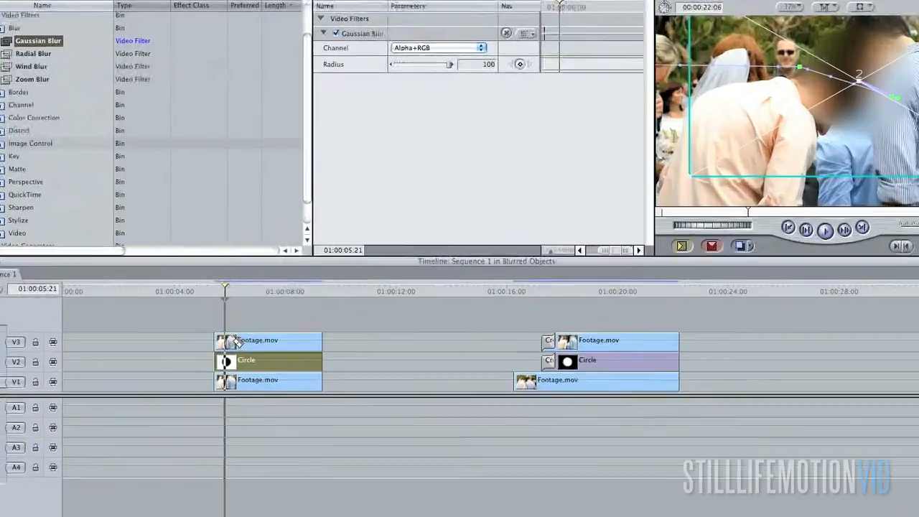
pyautogui.press('b')
pyautogui.click(227, 348)
pyautogui.click(255, 287)
pyautogui.press('a')
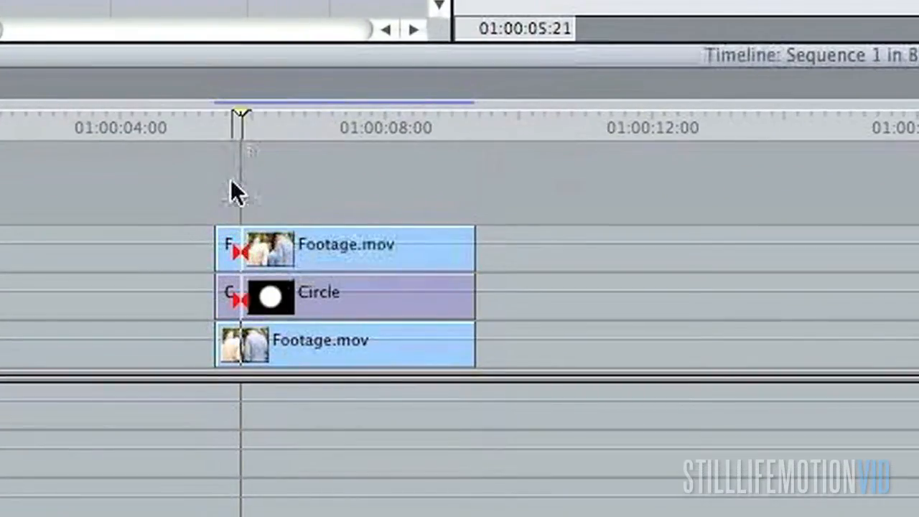
pyautogui.moveTo(194, 215); pyautogui.dragTo(232, 300)
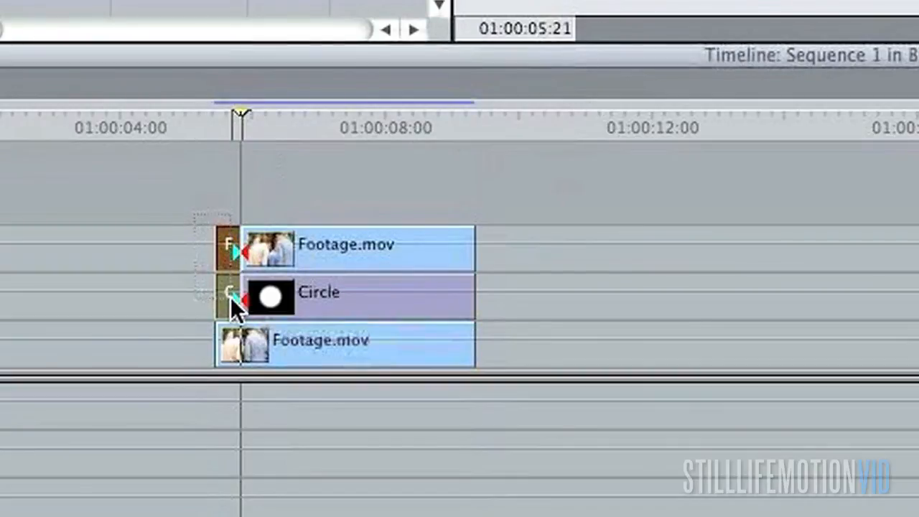
pyautogui.press('Delete')
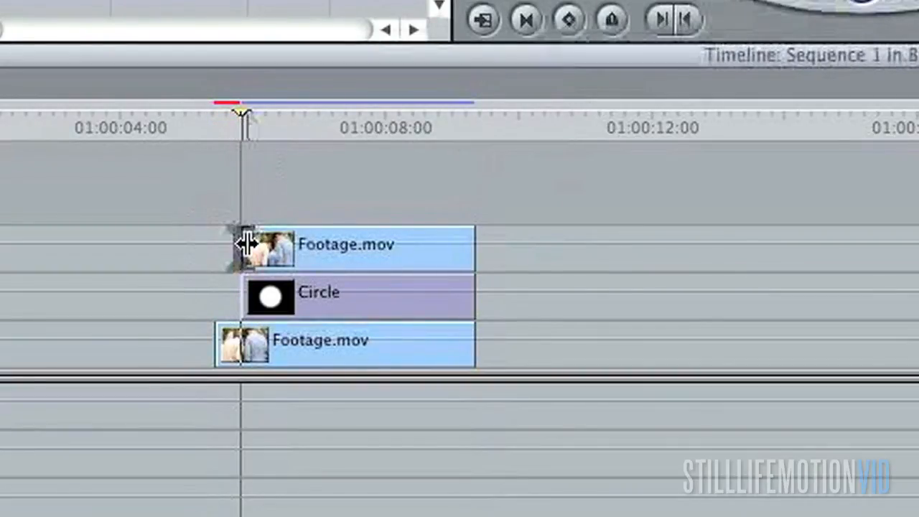
# Step: Add a Cross Dissolve to the start of the V3 Footage.mov and V2 Circle clips and shorten both to about half their length
pyautogui.click(247, 253)
pyautogui.press('super+t')
pyautogui.click(248, 300)
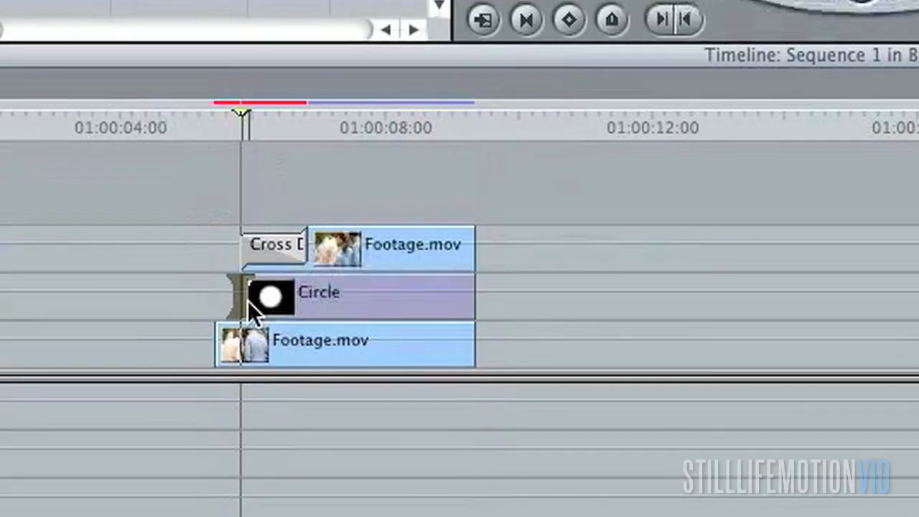
pyautogui.press('super+t')
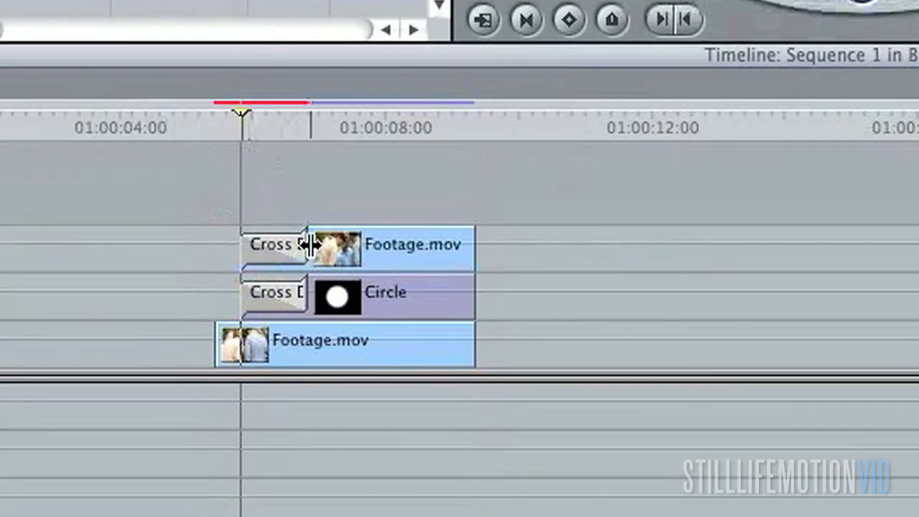
pyautogui.moveTo(310, 245); pyautogui.dragTo(276, 253)
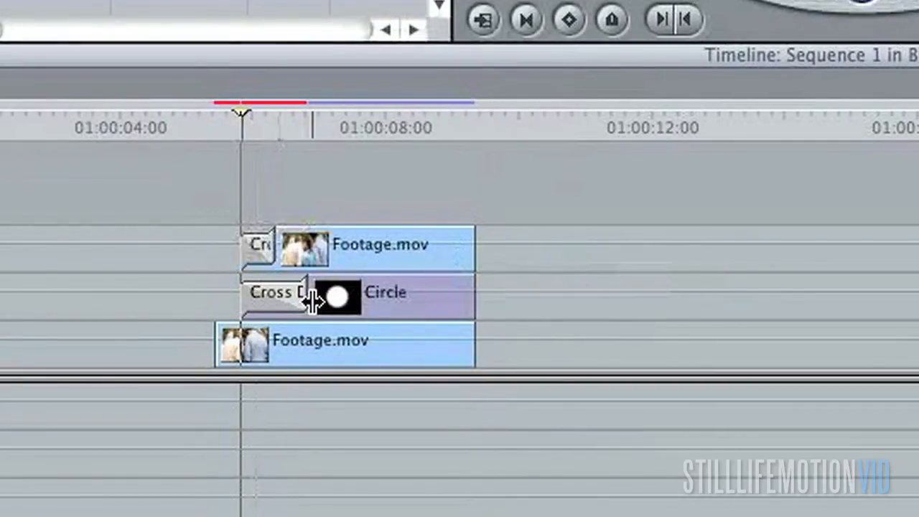
pyautogui.moveTo(313, 301); pyautogui.dragTo(284, 308)
# Step: Render the sequence with the dissolves and play it from the start of the V1 clip to check the blur's fade-in
pyautogui.hotkey('alt', 'r')
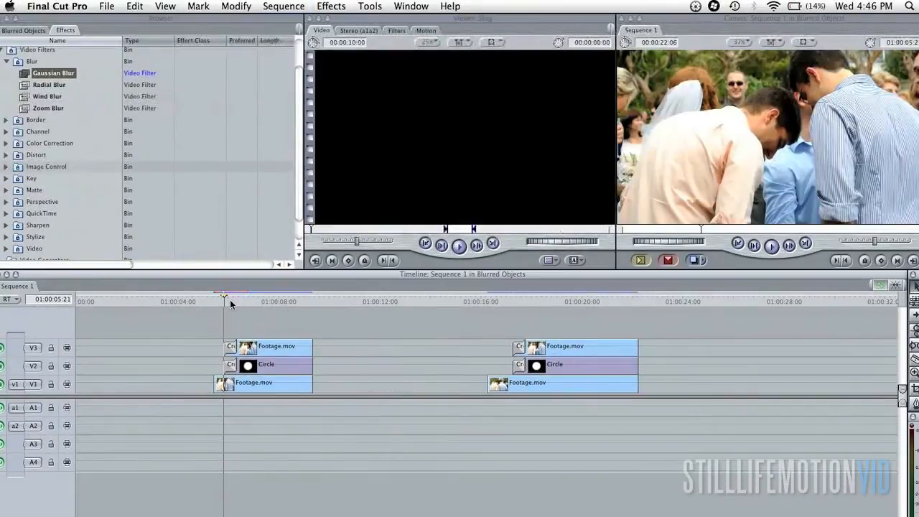
pyautogui.click(212, 120)
pyautogui.press('space')
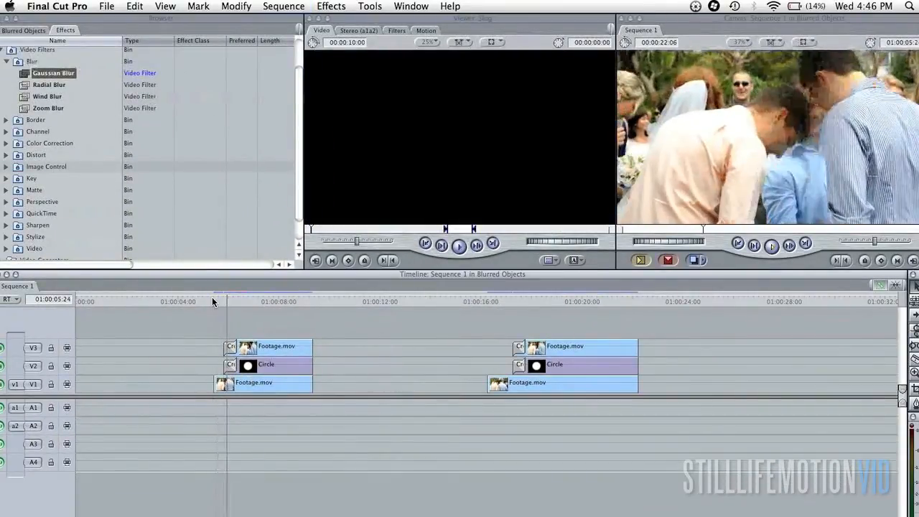